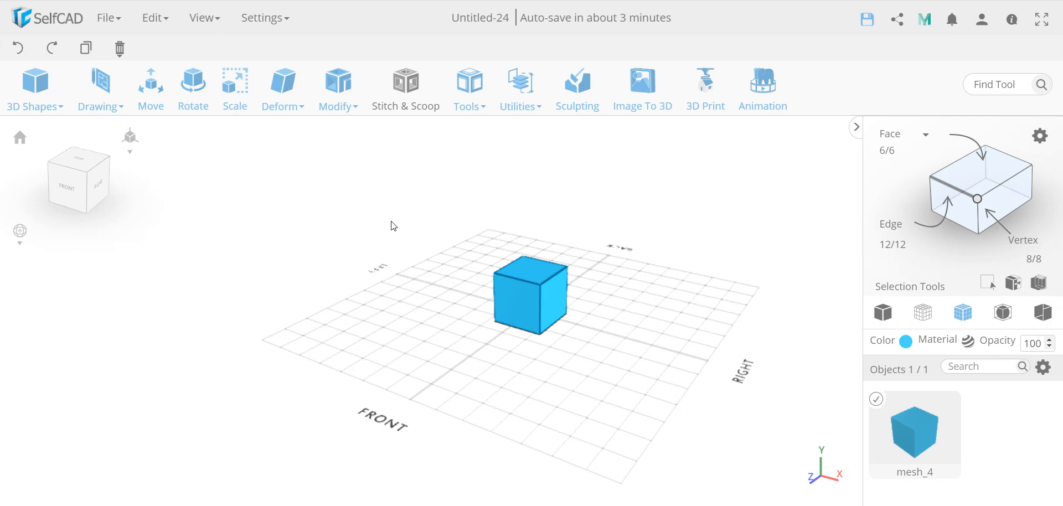
Step: Subdivide the cube with the Resolution tool at detail level 3
left_click(339, 89)
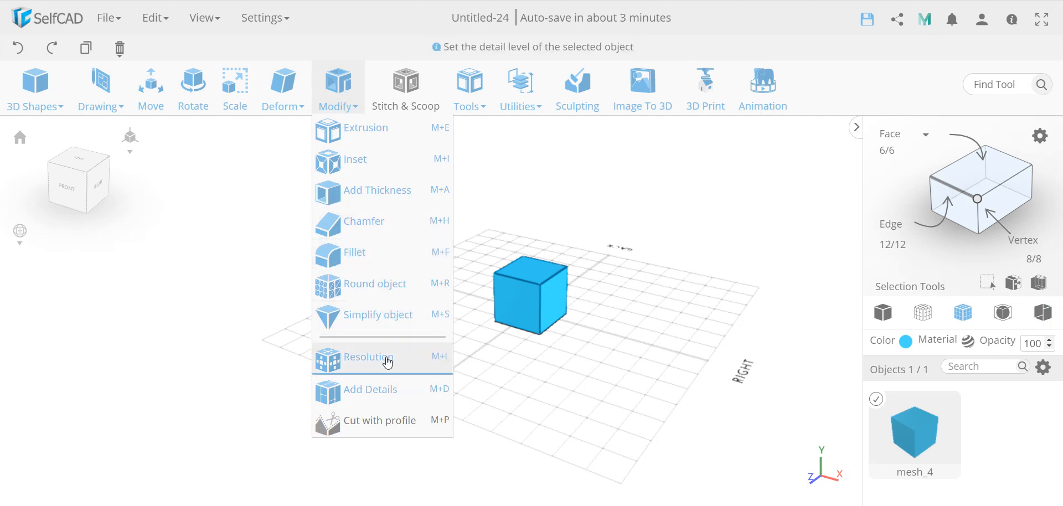
left_click(354, 358)
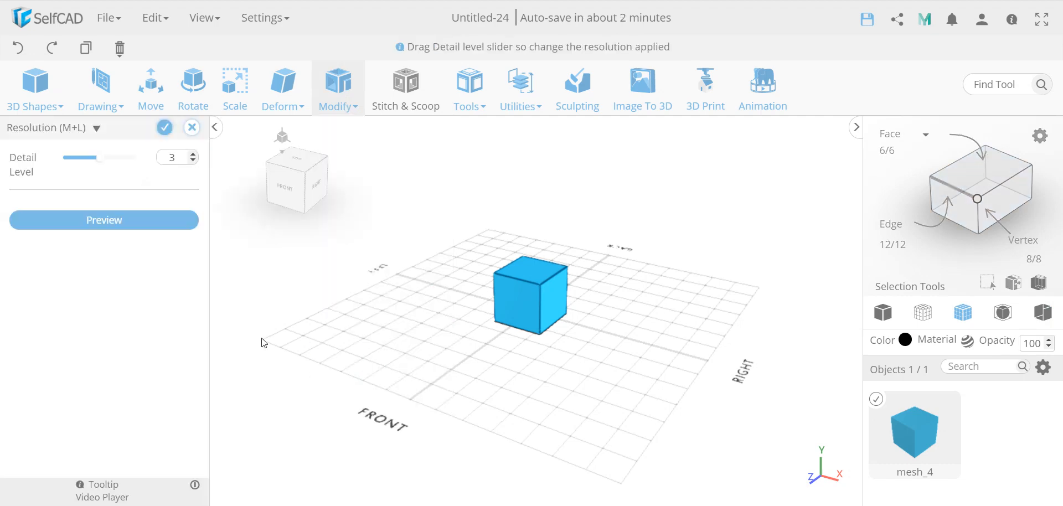
left_click(170, 127)
scroll(519, 309, "up", 5)
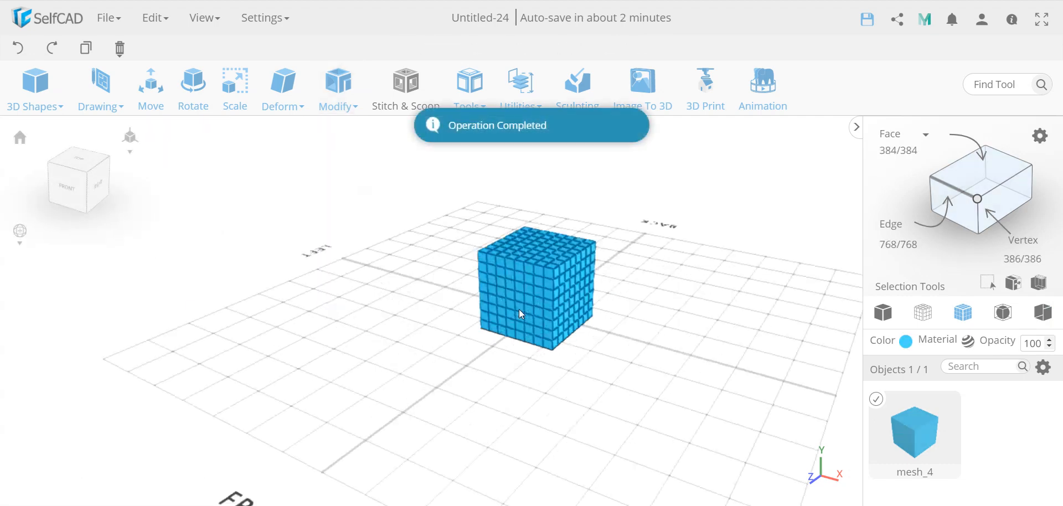
Step: Select four separate small faces on the cube's front side and flip their normals
left_click(1043, 314)
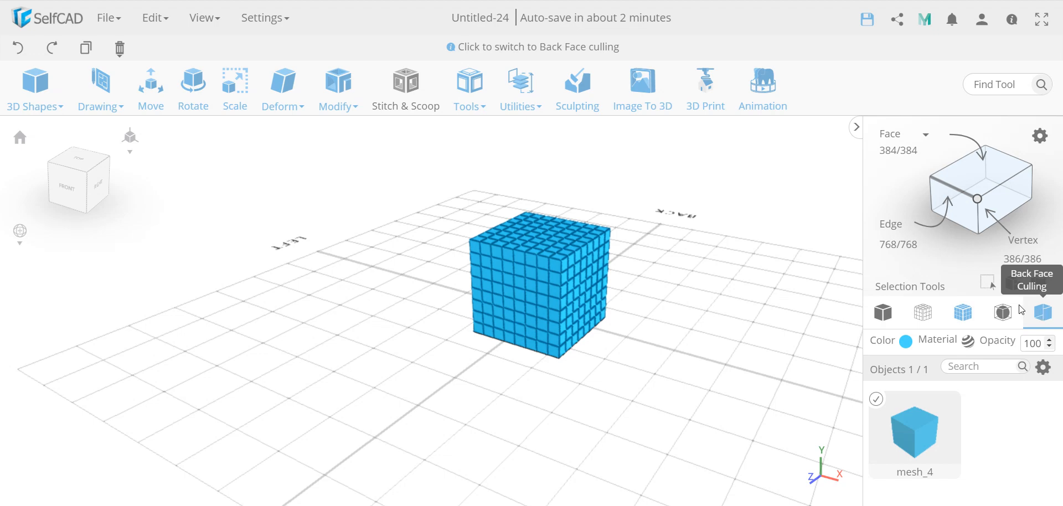
left_click(1043, 315)
left_click(981, 154)
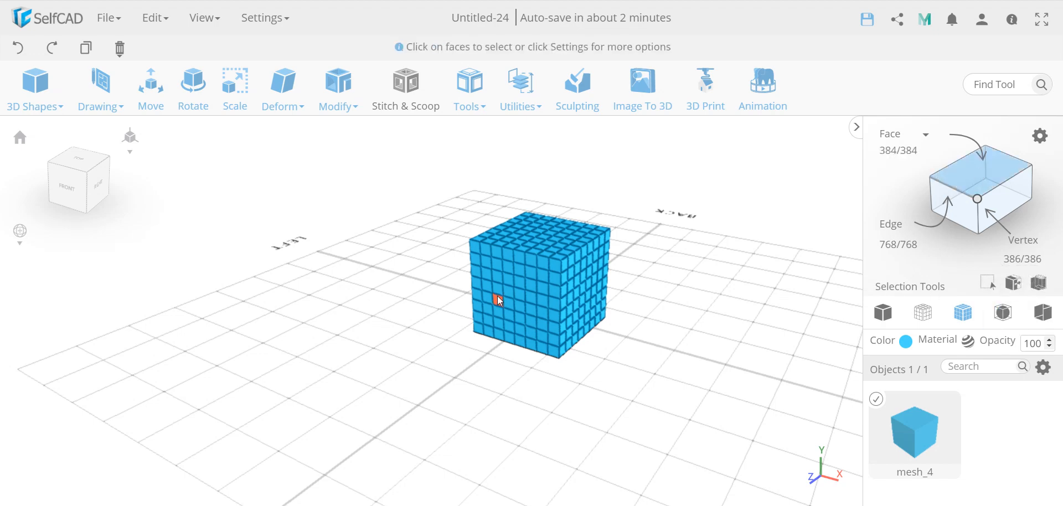
left_click(498, 270)
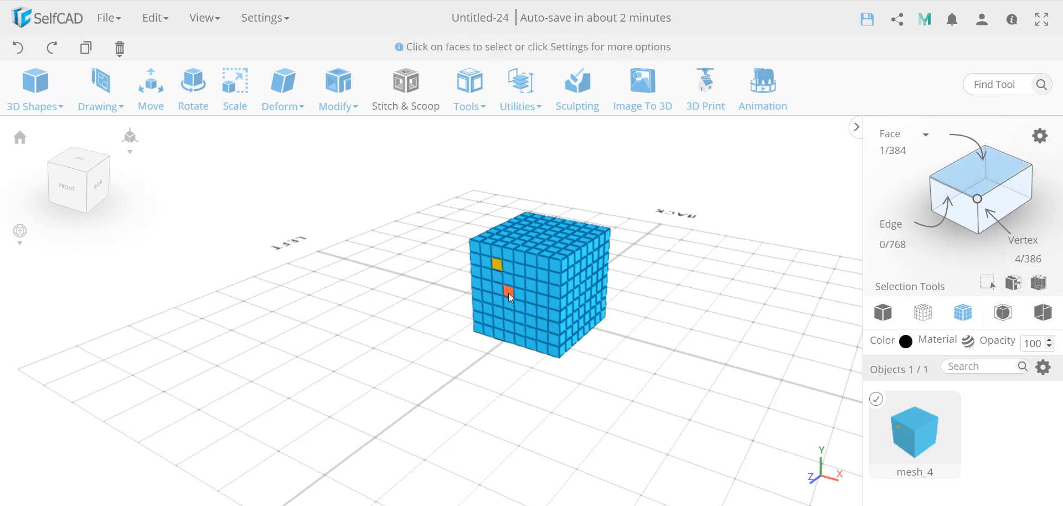
left_click(508, 292)
left_click(534, 289)
left_click(532, 320)
left_click(529, 94)
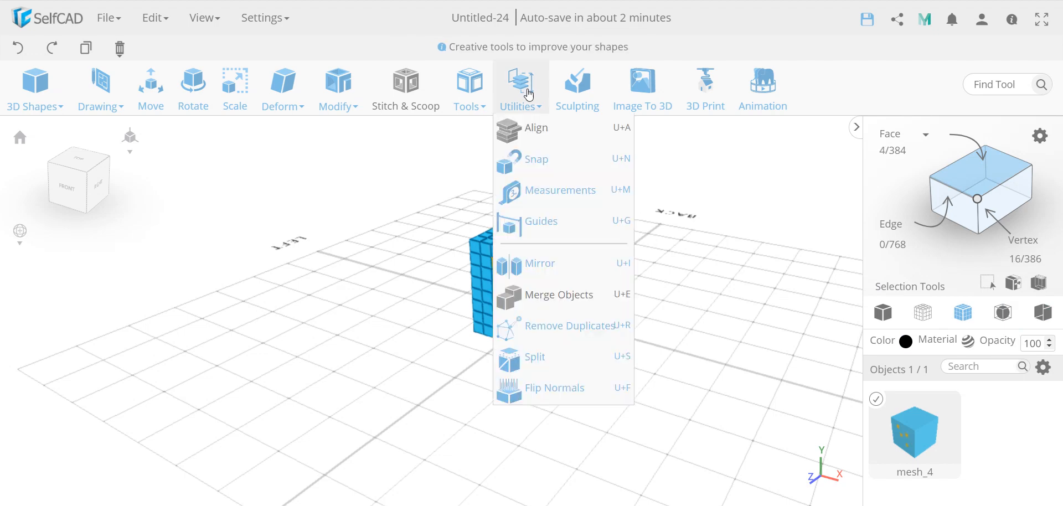
left_click(574, 389)
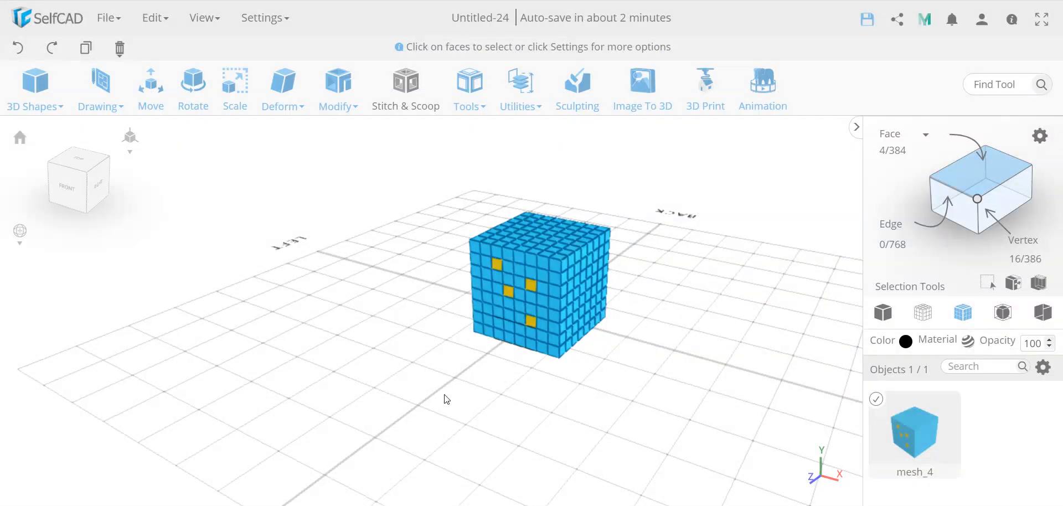
Step: Inspect the four flipped faces with back face culling on, and switch back to no culling
left_click_drag(447, 399, 482, 396)
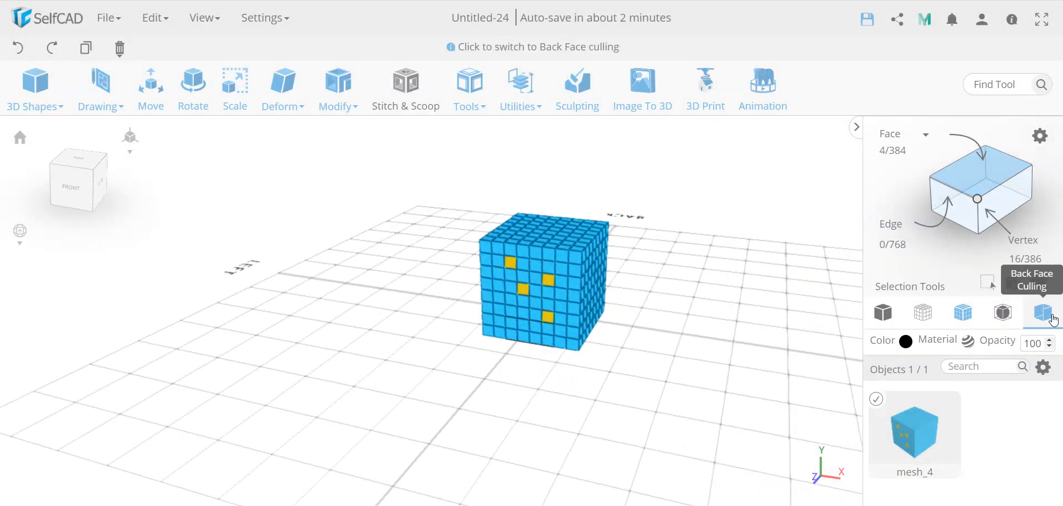
left_click(1050, 319)
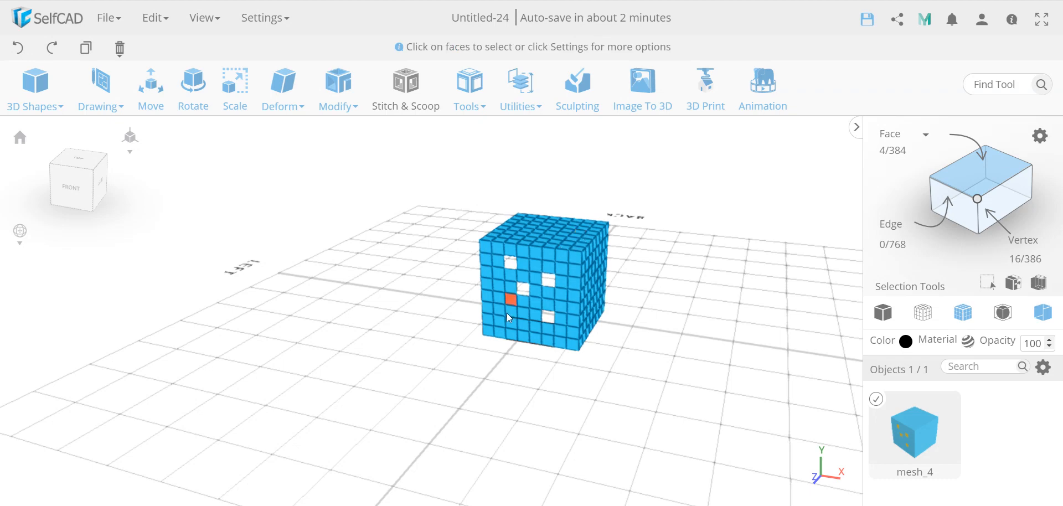
mouse_move(479, 383)
left_mouse_down()
mouse_move(532, 370)
mouse_move(612, 375)
mouse_move(488, 381)
left_mouse_up()
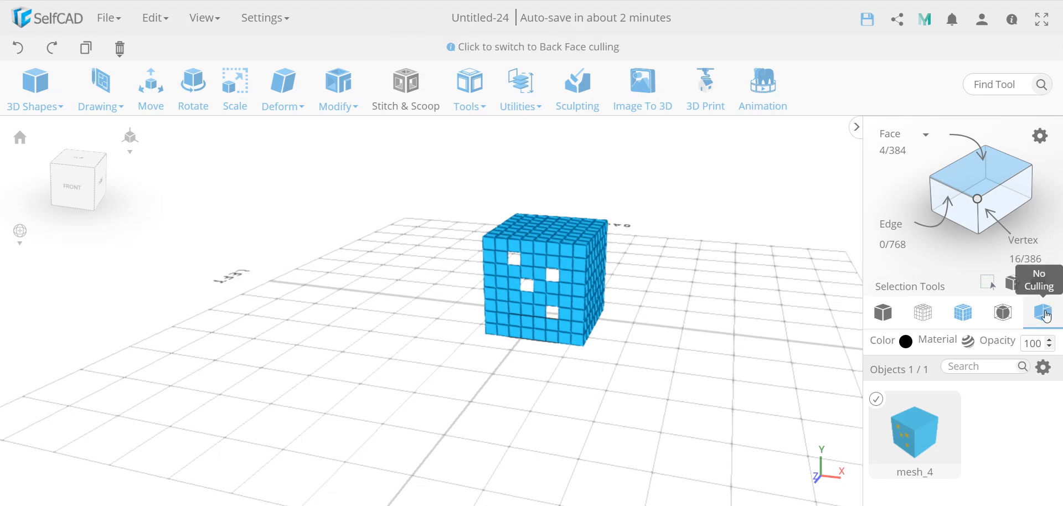
left_click(1043, 313)
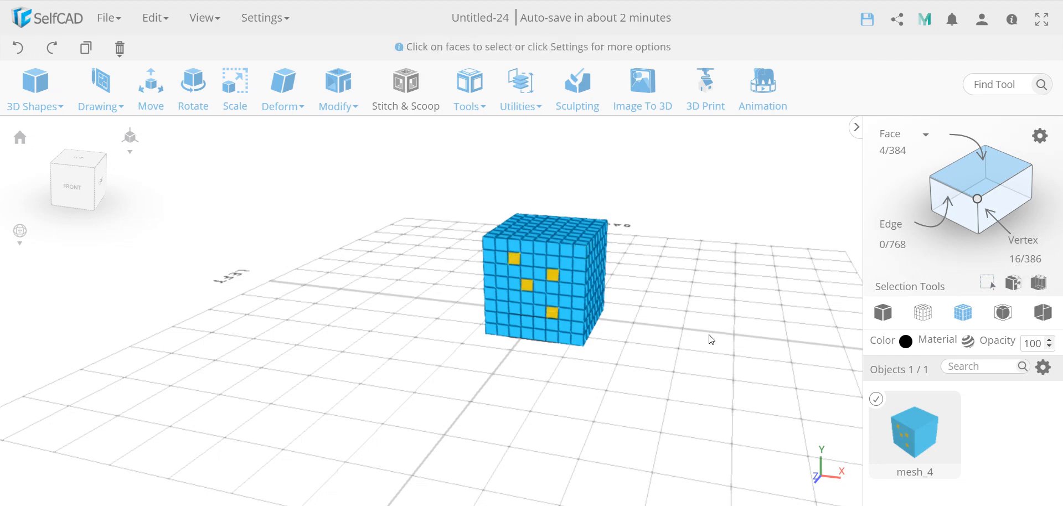
Step: Select all of the cube's faces and compare its display with back face culling on and off
key("ctrl+a")
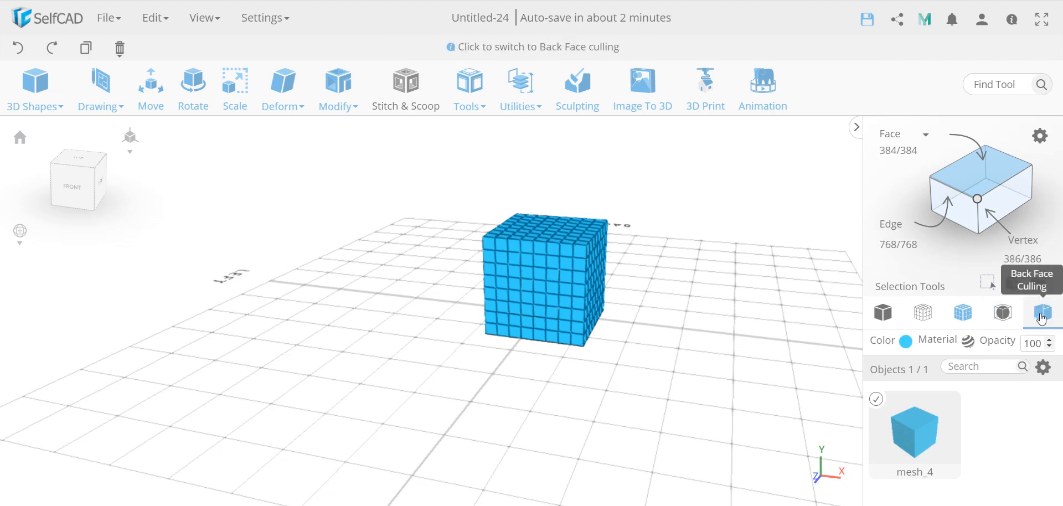
left_click(1042, 319)
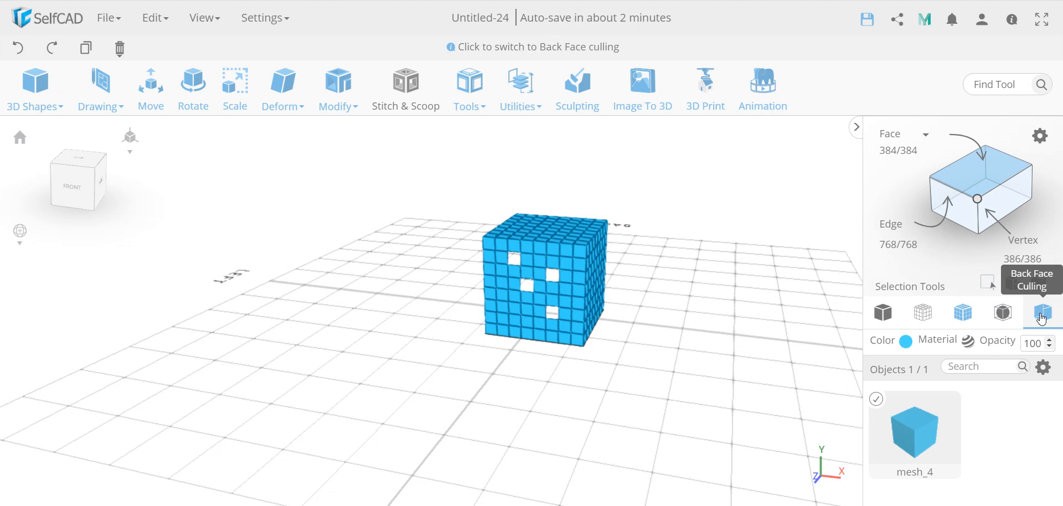
left_click(1042, 319)
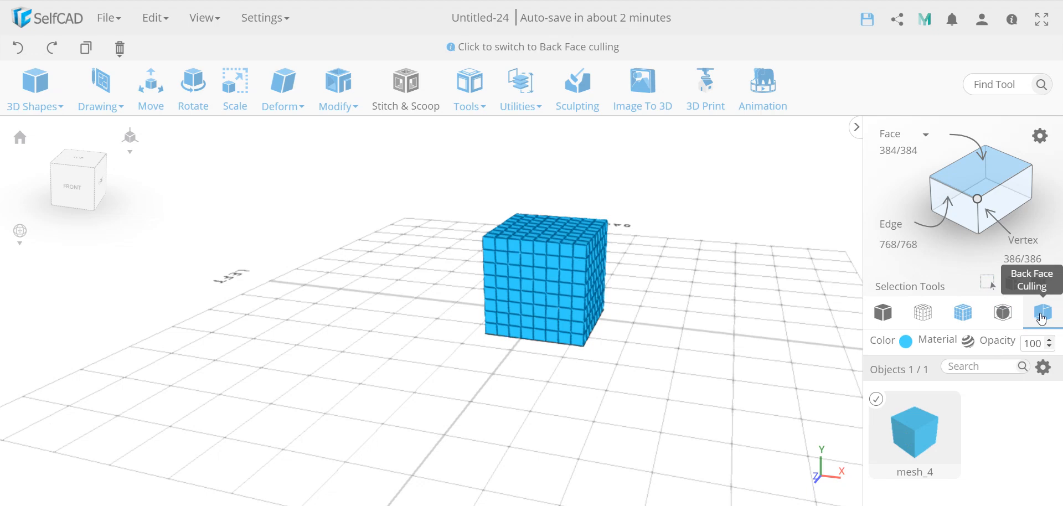
left_click(1042, 319)
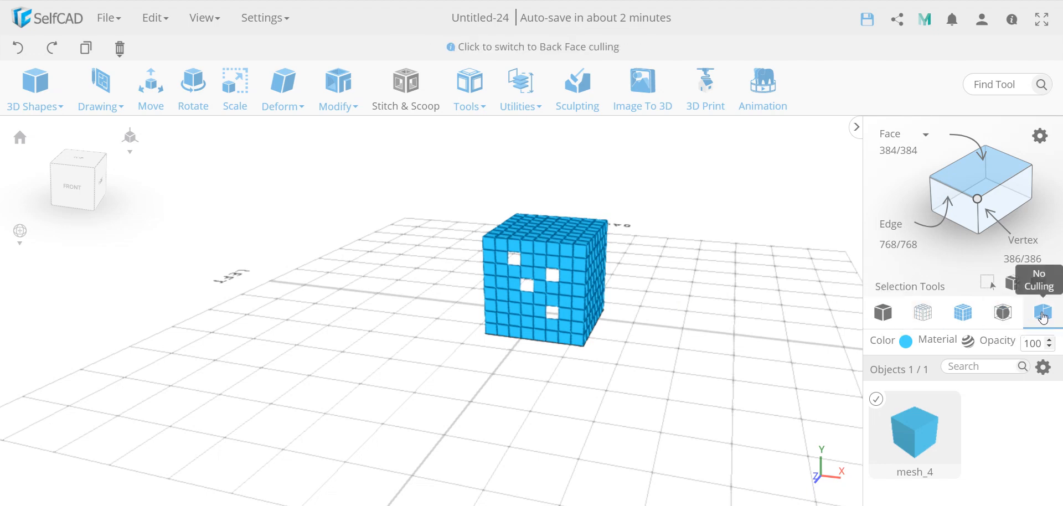
left_click(1043, 318)
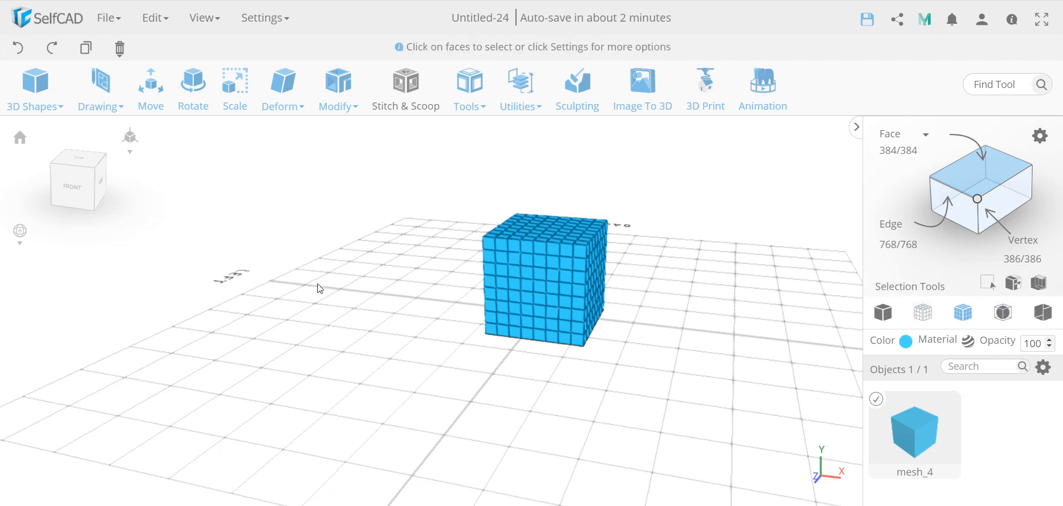
Step: Deselect the subdivided cube and add a second cube in front of it on the grid
left_click(875, 399)
left_click(35, 101)
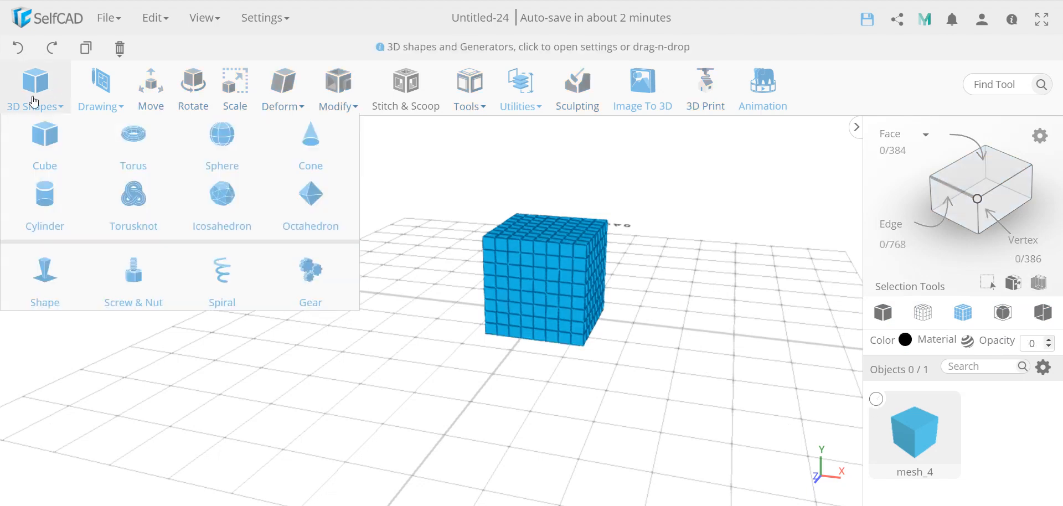
left_click_drag(45, 135, 380, 401)
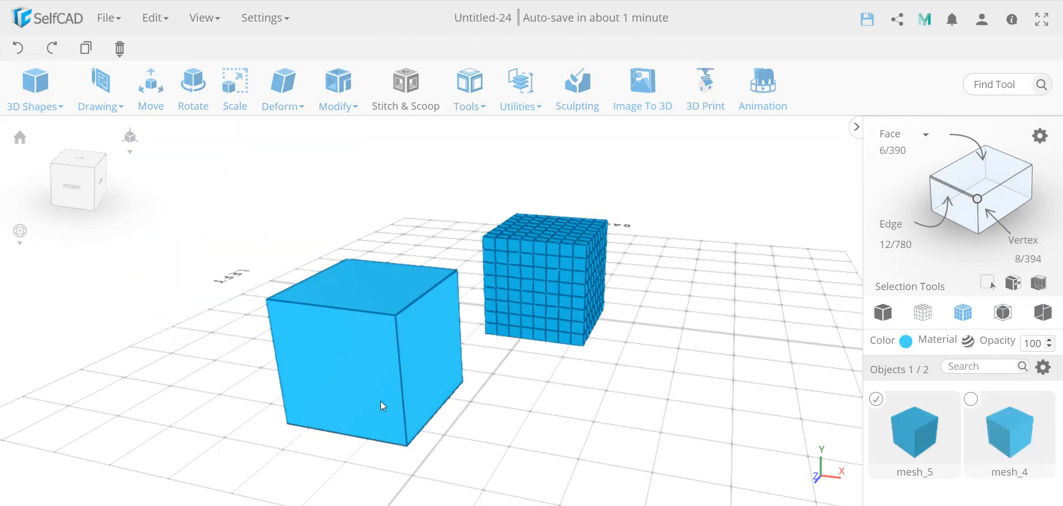
Step: Subdivide the second cube with the Resolution tool at detail level 3
left_click(338, 105)
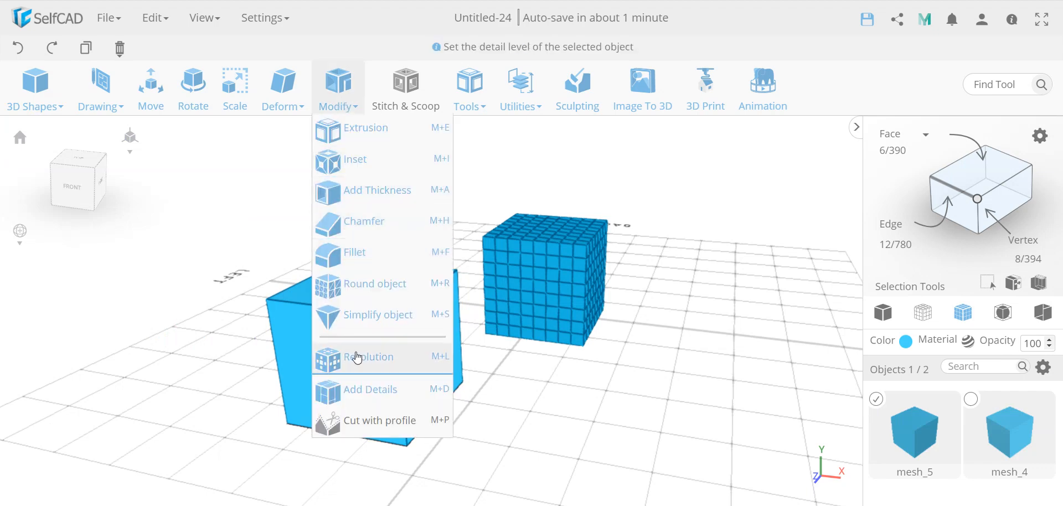
left_click(357, 358)
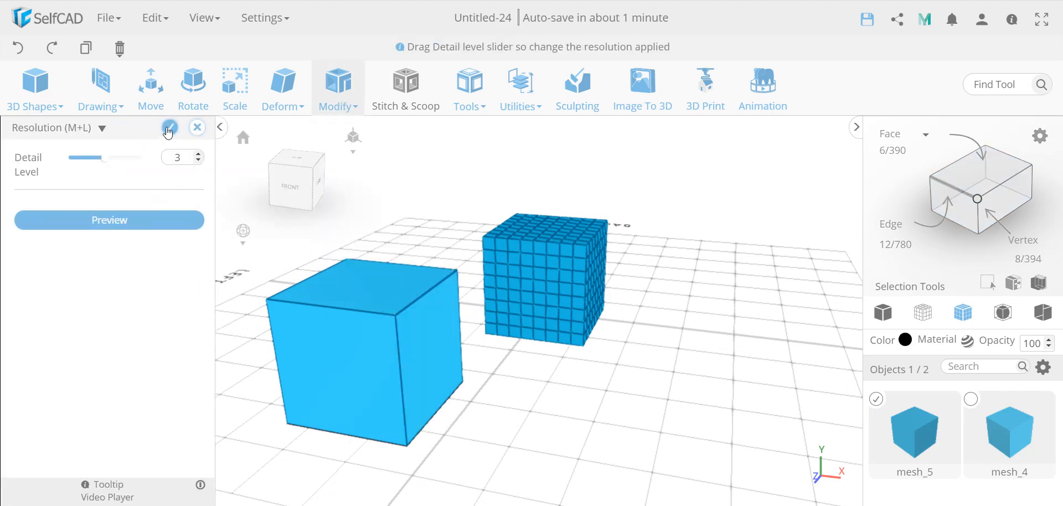
left_click(167, 132)
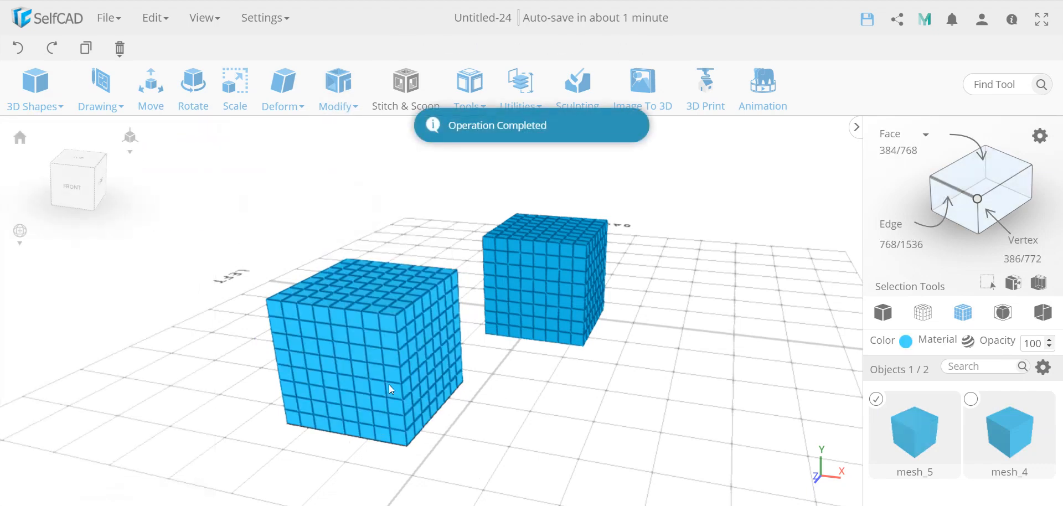
Step: Set the second cube's Resolution detail level to 0 and apply it
left_click(339, 91)
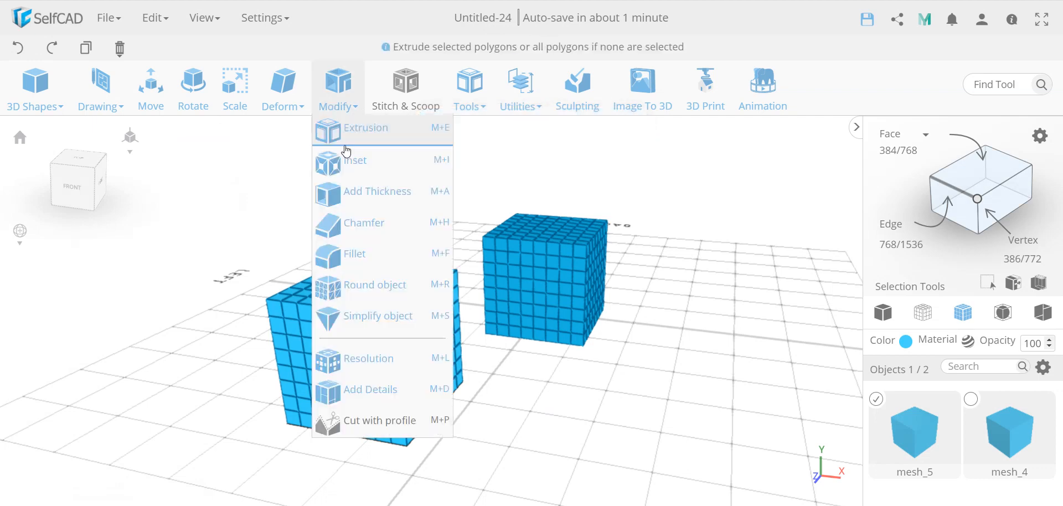
left_click(374, 358)
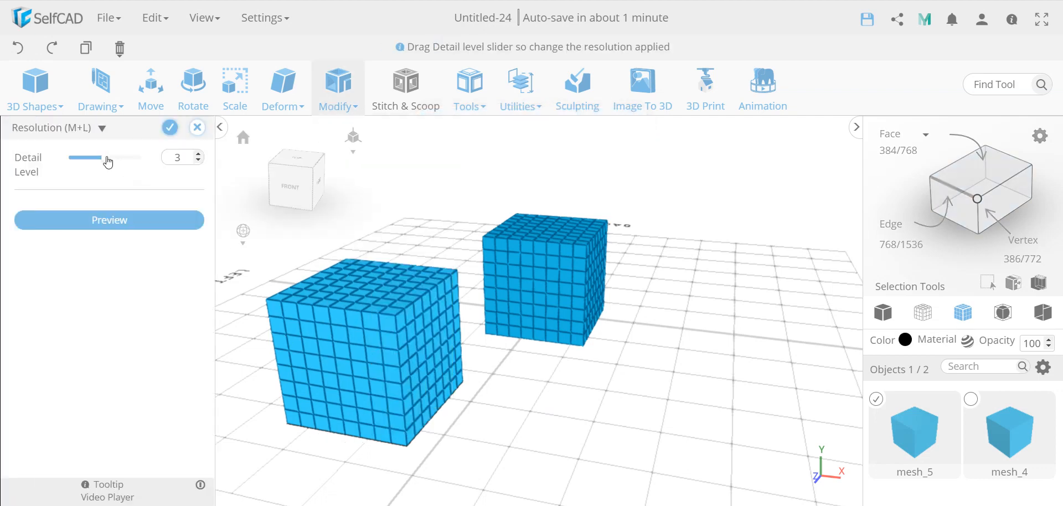
left_click_drag(82, 165, 43, 165)
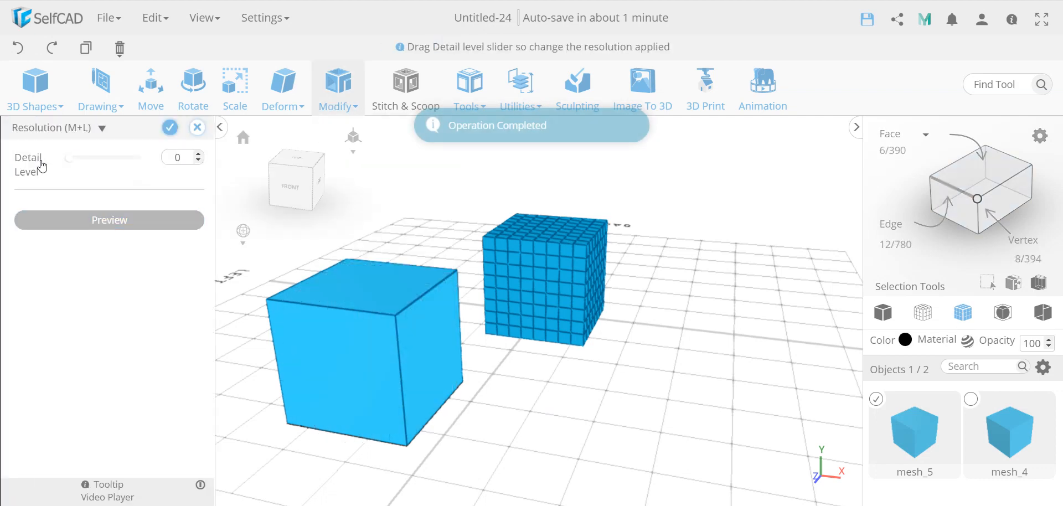
left_click(170, 128)
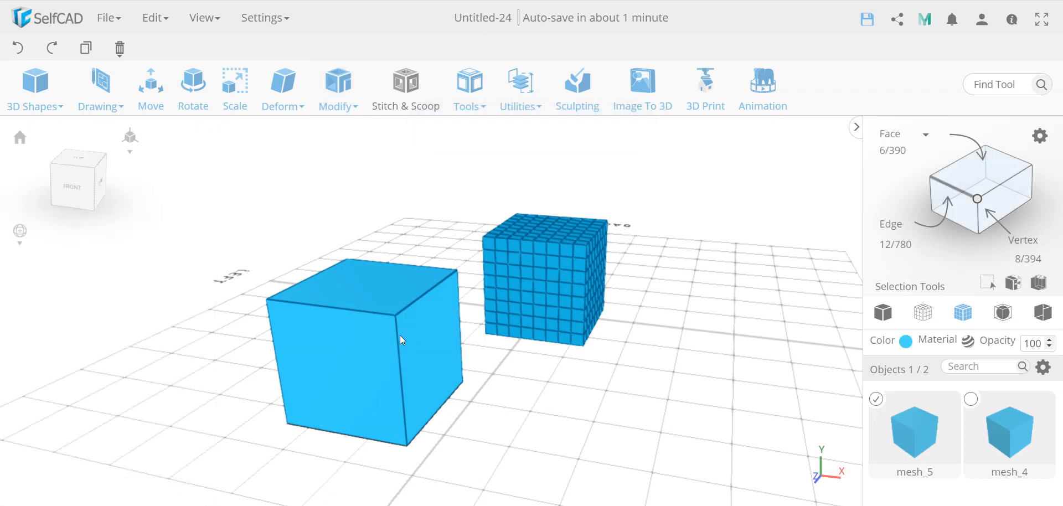
Step: Select the first cube with the flipped faces, apply Resolution detail level 0 to it, and inspect its front side
left_click(1013, 285)
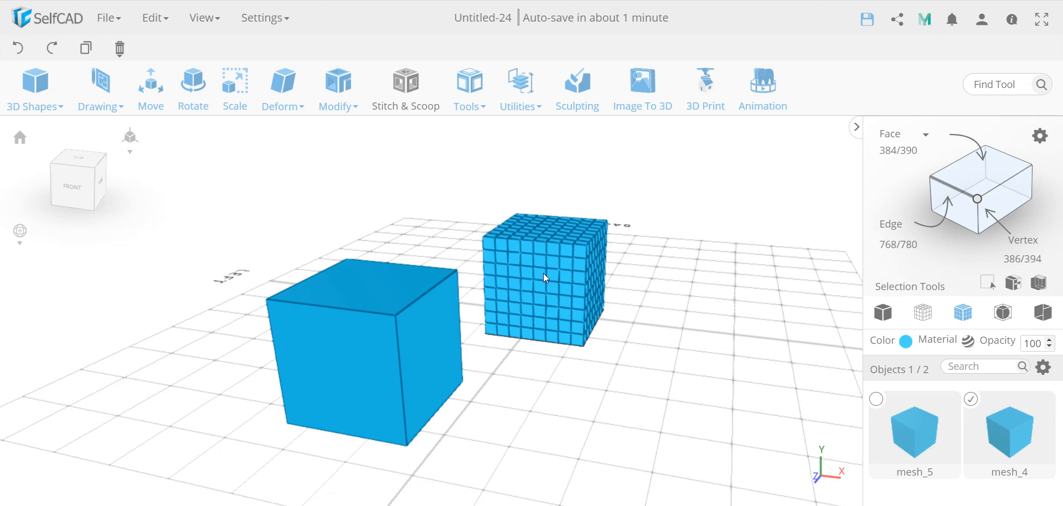
left_click(339, 89)
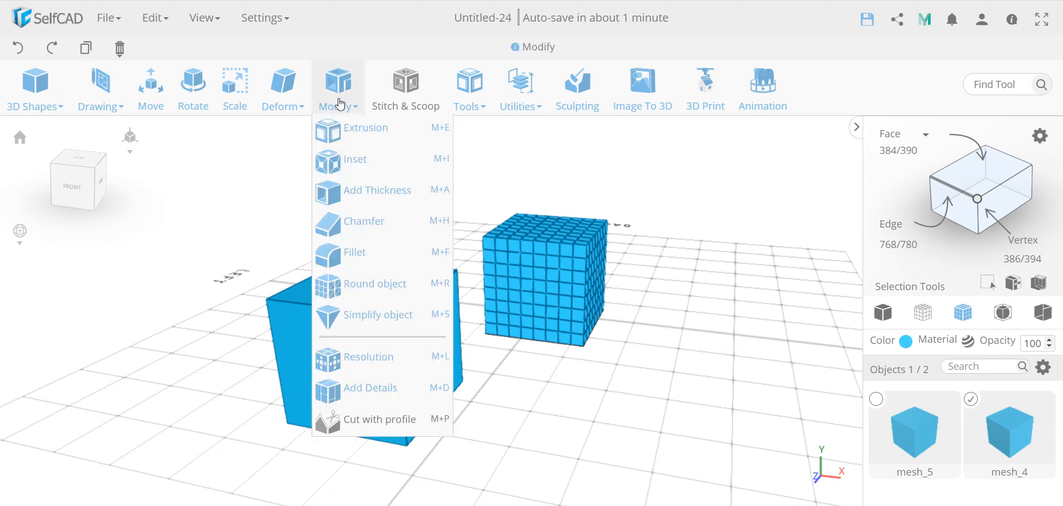
left_click(379, 357)
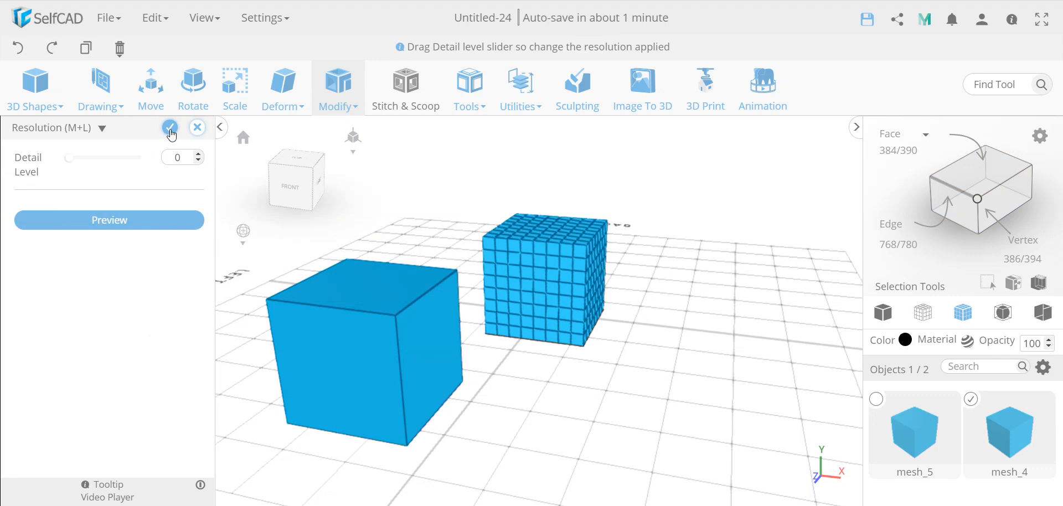
left_click(170, 128)
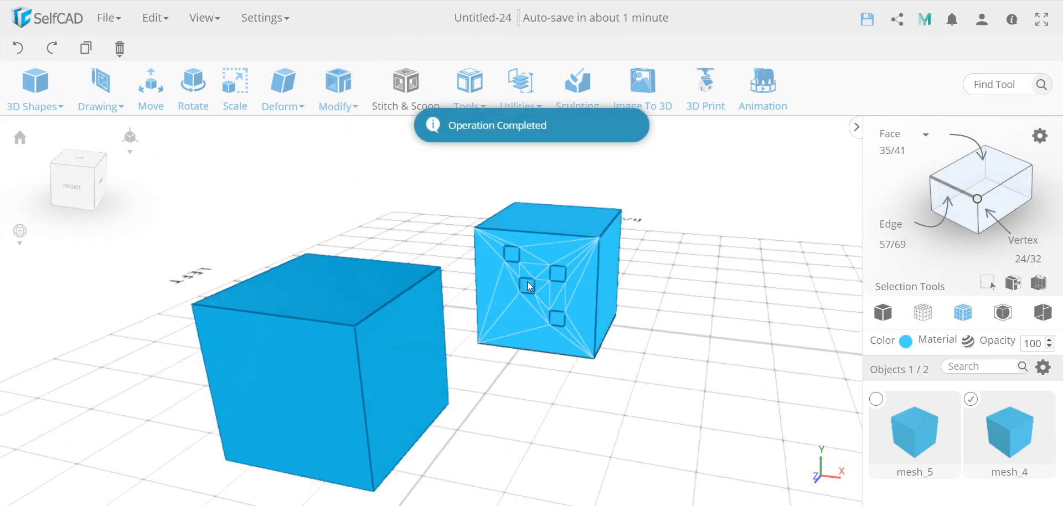
scroll(527, 281, "up", 2)
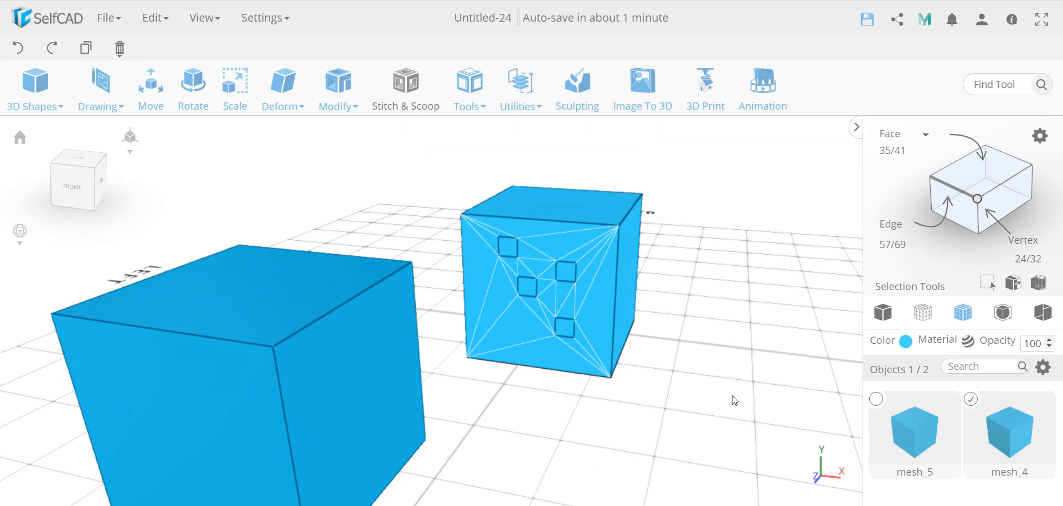
mouse_move(733, 396)
right_mouse_down()
mouse_move(672, 387)
mouse_move(426, 408)
mouse_move(733, 396)
right_mouse_up()
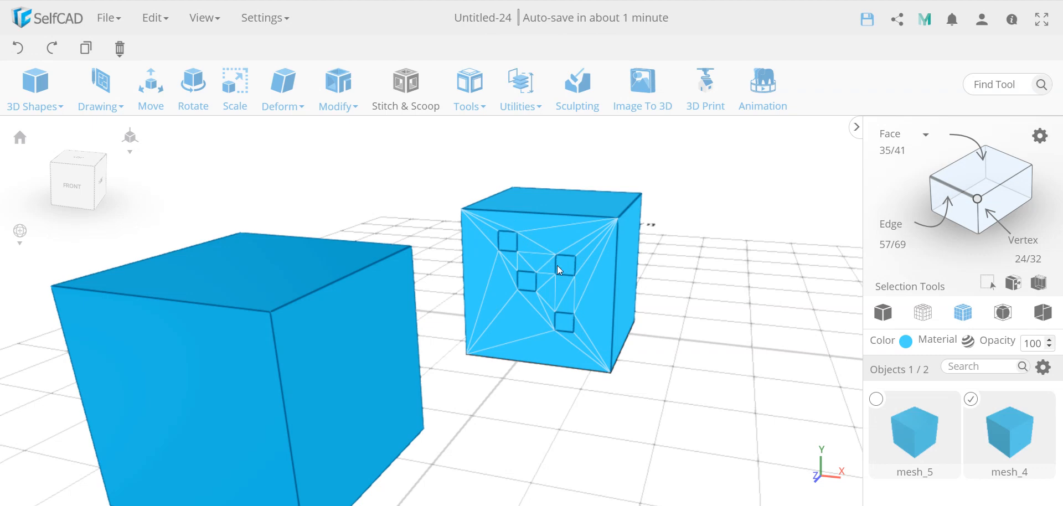
Step: Repair the selected cube with the flipped faces using Magic Fix in Sharp mode at depth 4
left_click(338, 89)
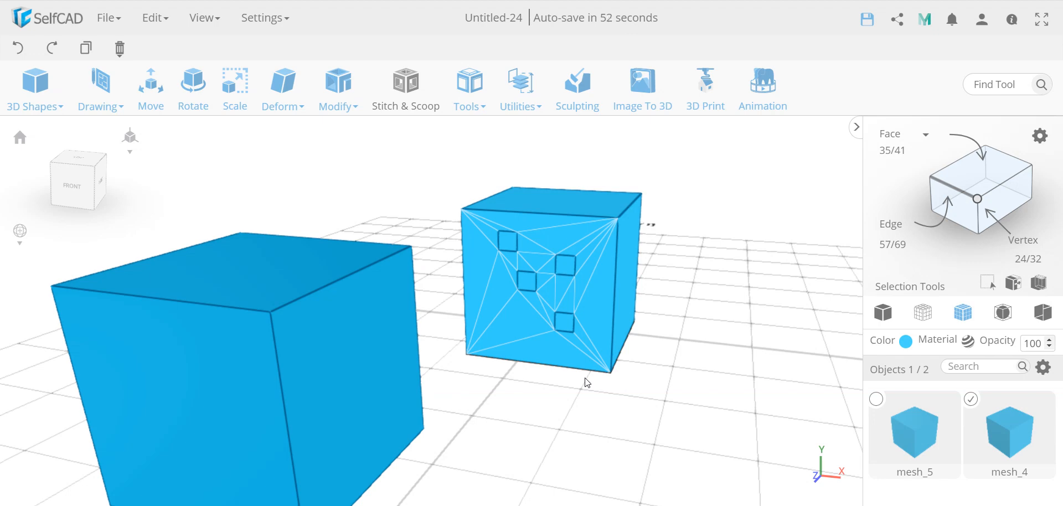
left_click(333, 97)
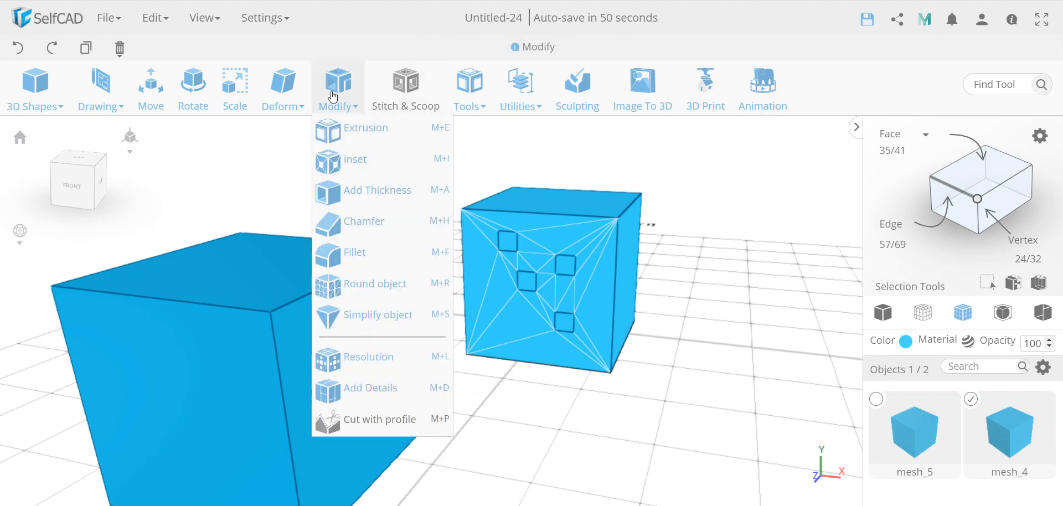
left_click(464, 89)
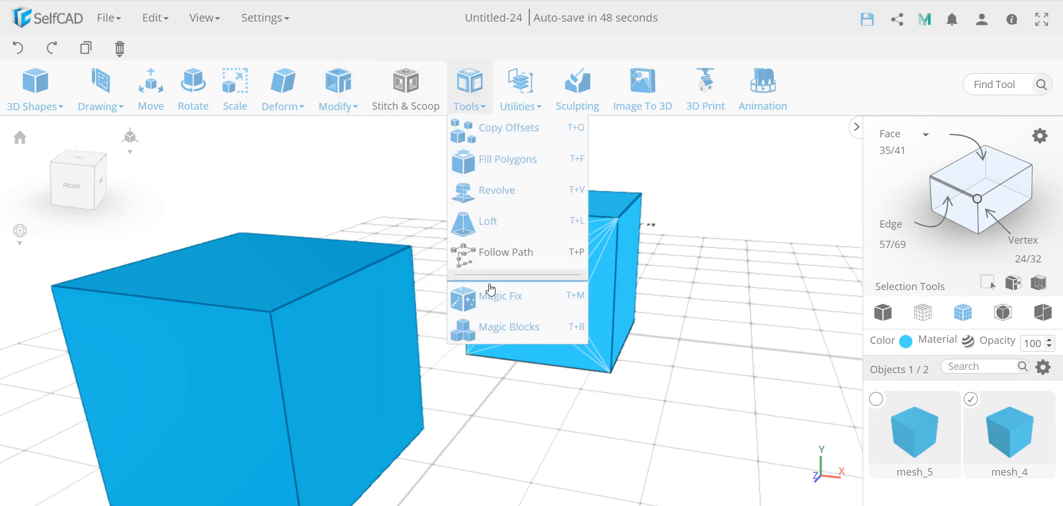
left_click(491, 294)
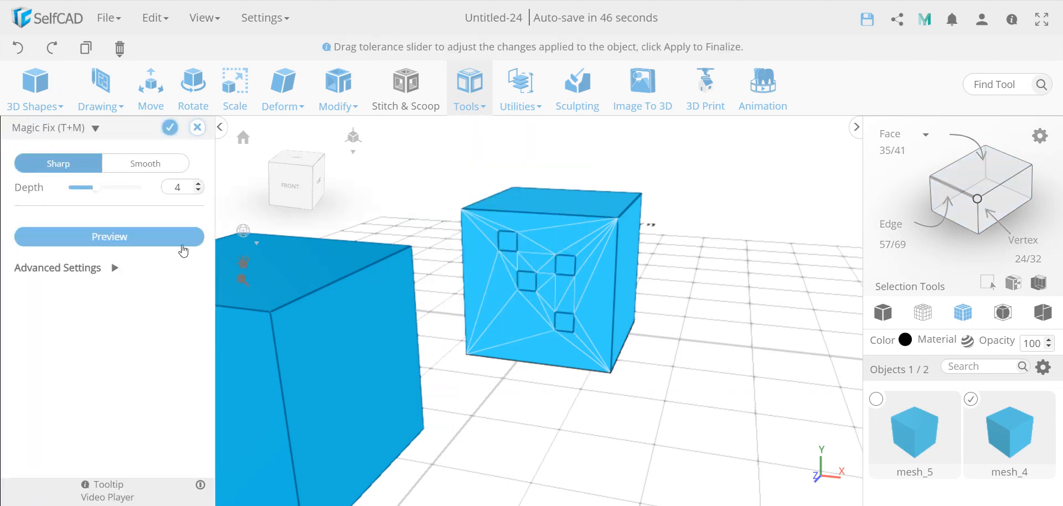
left_click(106, 237)
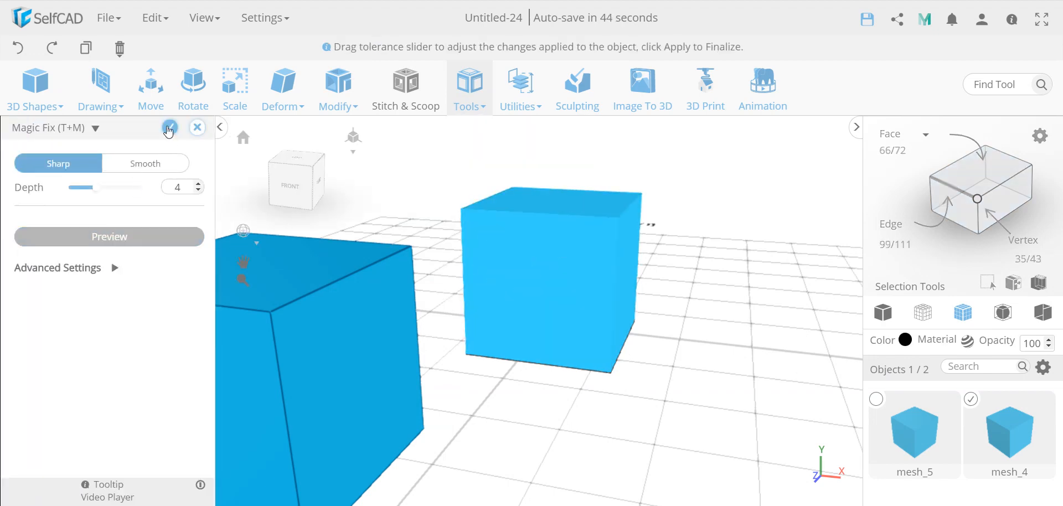
left_click(170, 130)
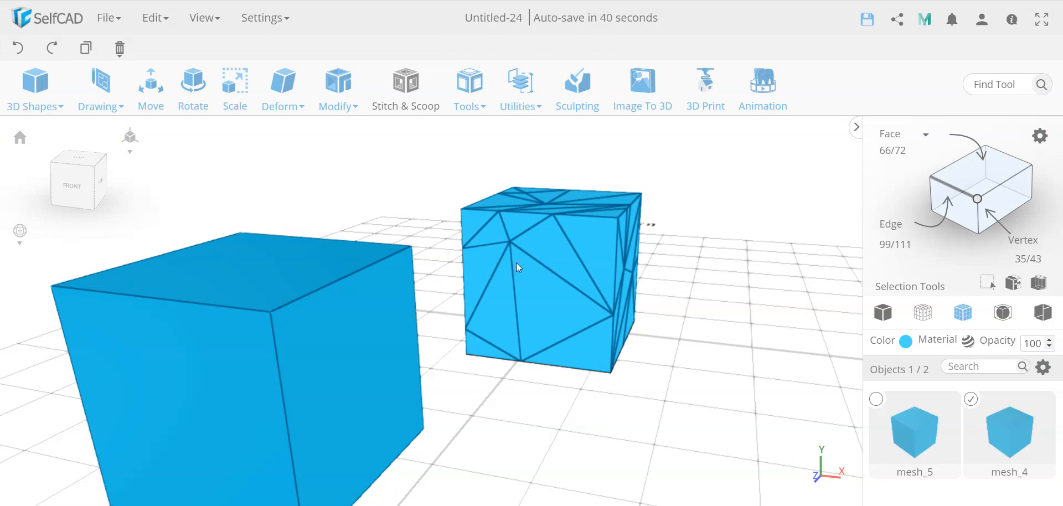
Step: Simplify the repaired cube by applying the Resolution tool at detail level 0
left_click(338, 89)
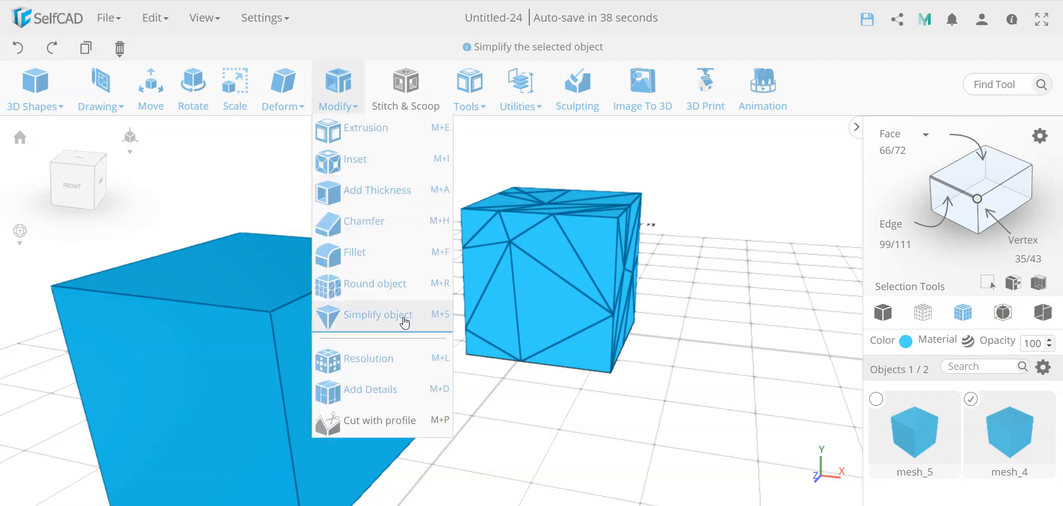
left_click(394, 362)
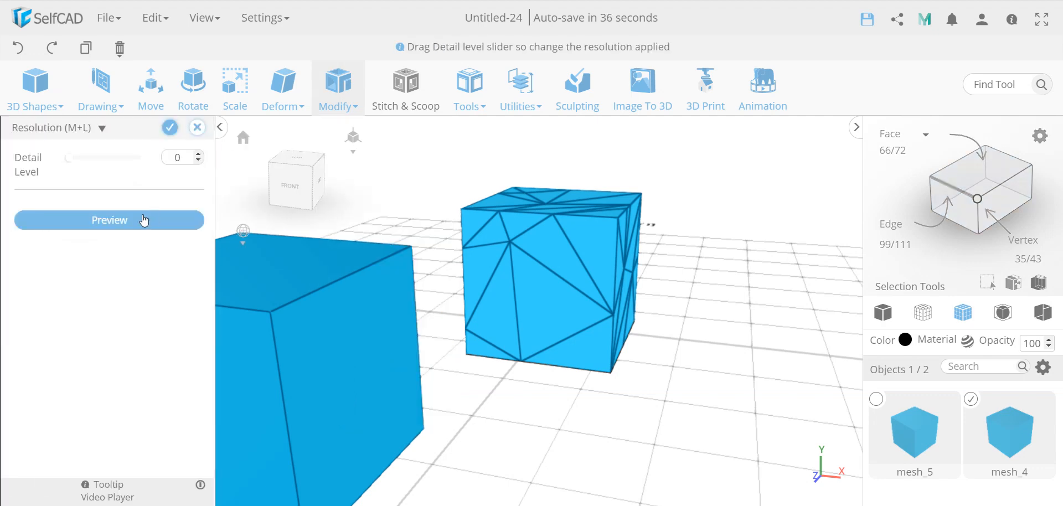
left_click(143, 218)
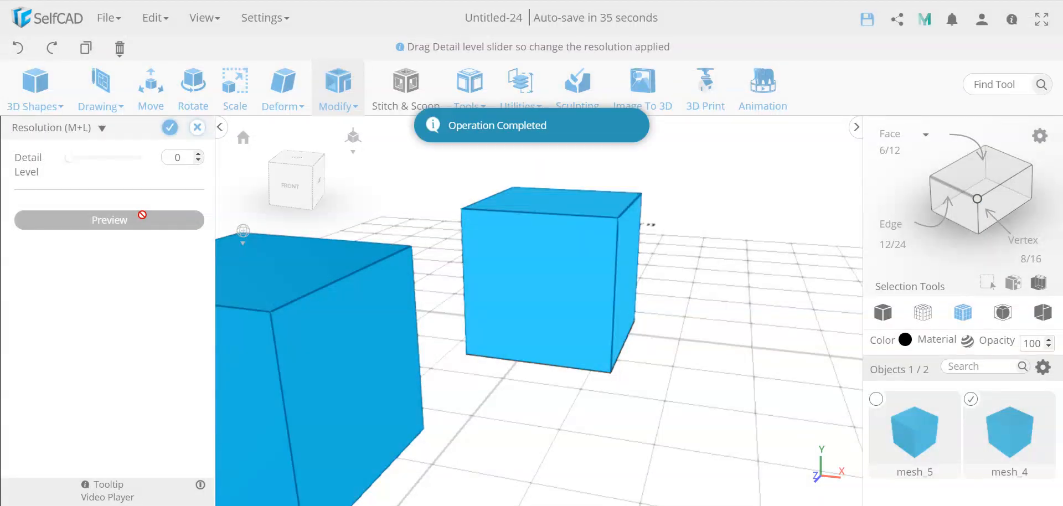
left_click(170, 127)
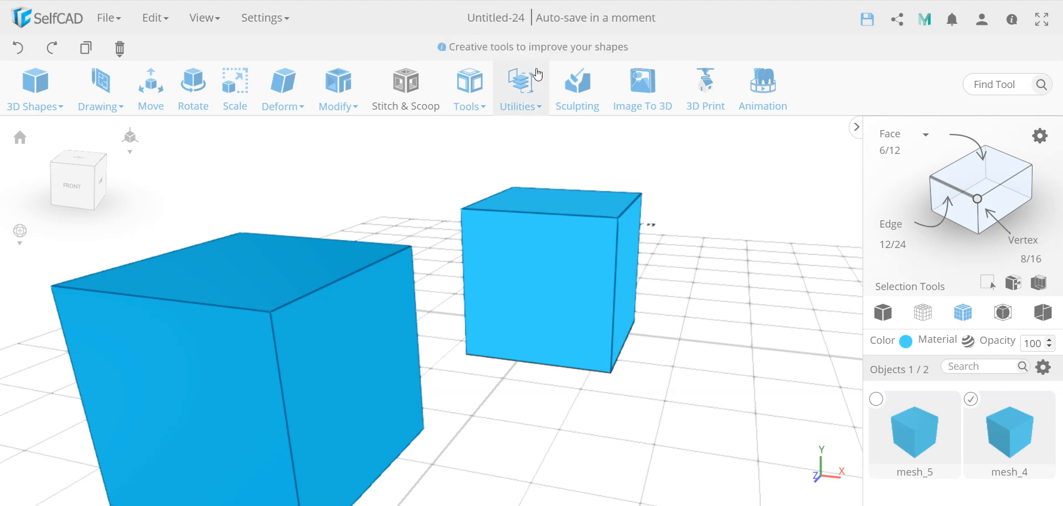
left_click(520, 84)
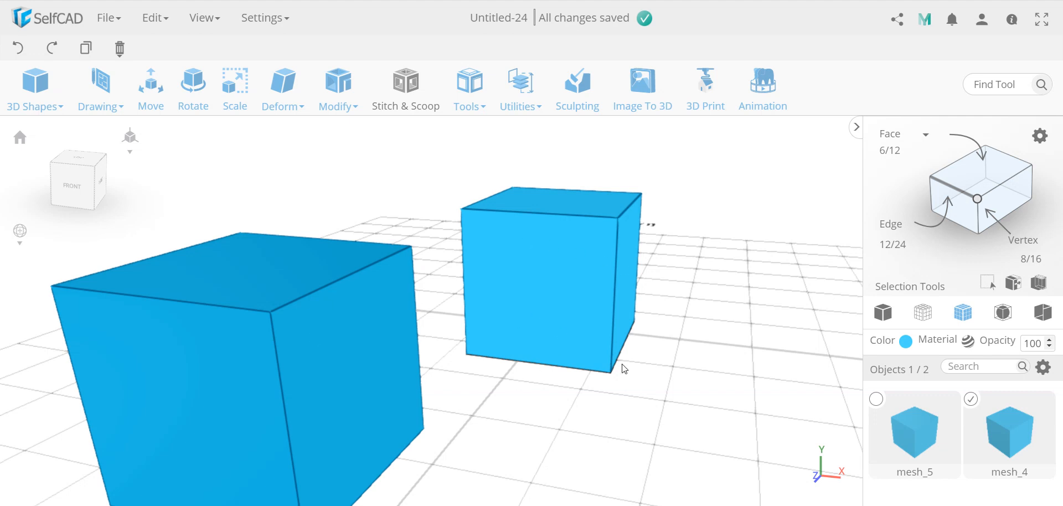
scroll(624, 369, "down", 2)
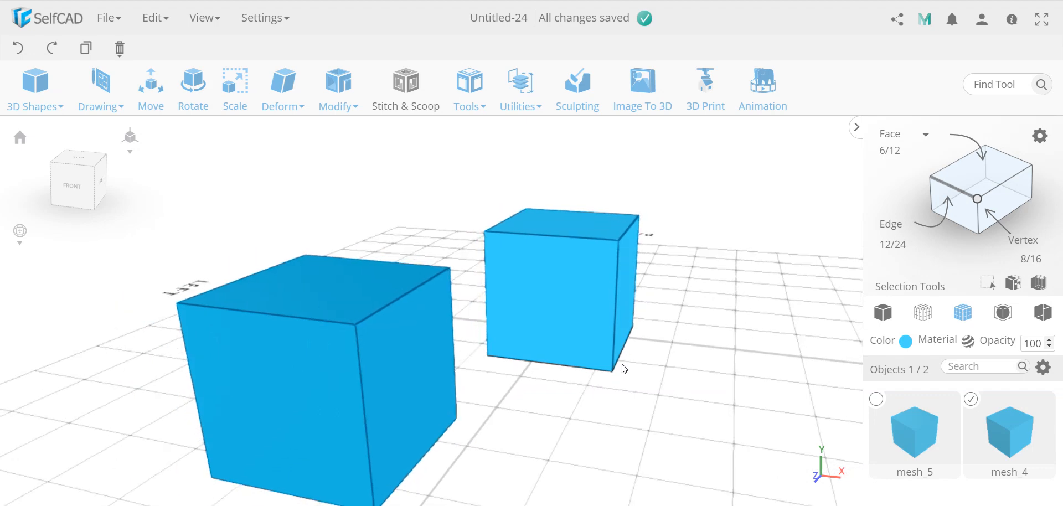